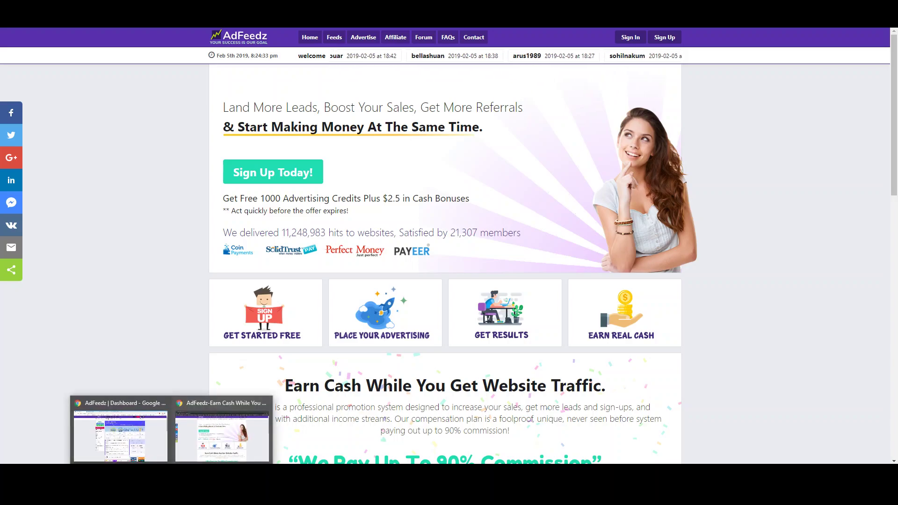
Step: Return to the dashboard window and solve two 'Touch the same image' surf captchas
left_click(157, 435)
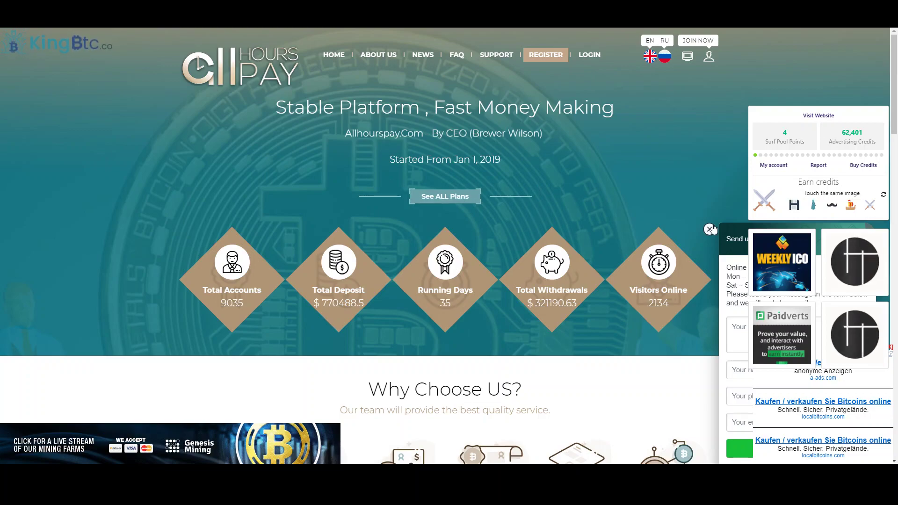
left_click(869, 205)
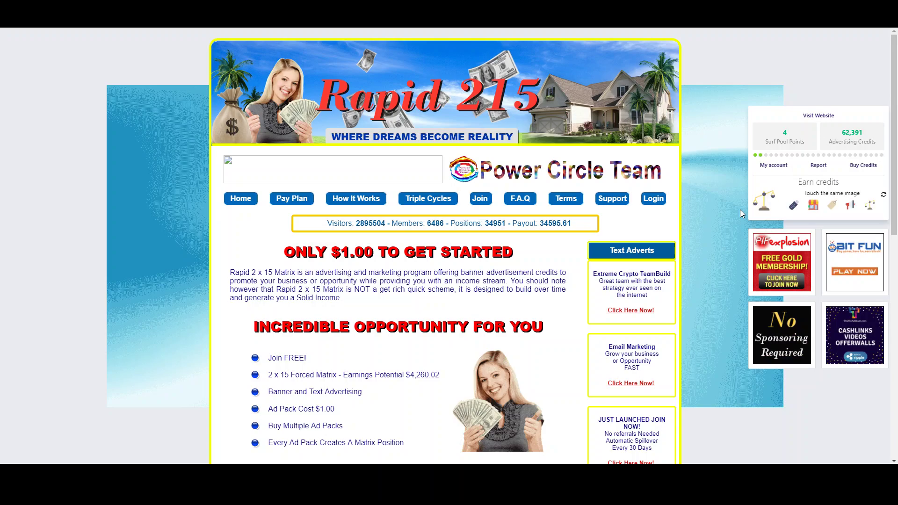
left_click(812, 205)
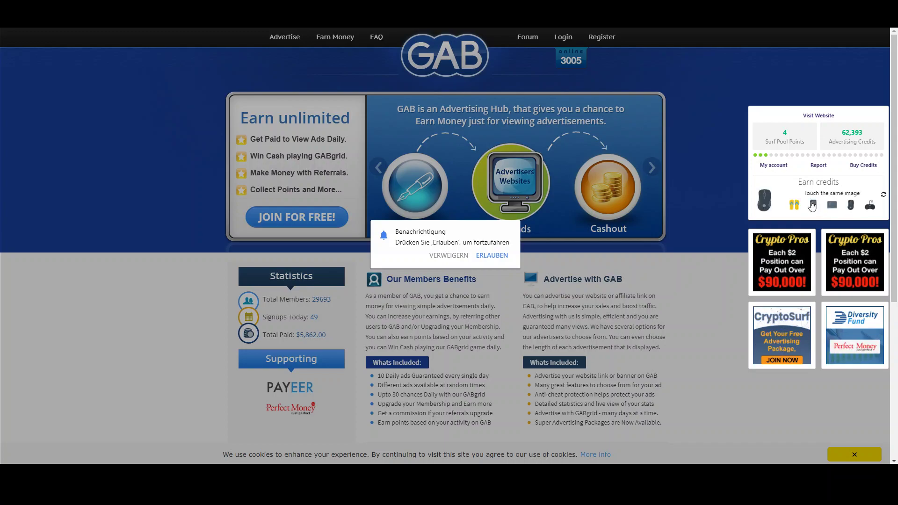
Step: Solve the next surf captcha and claim the credit once the countdown ends
left_click(851, 205)
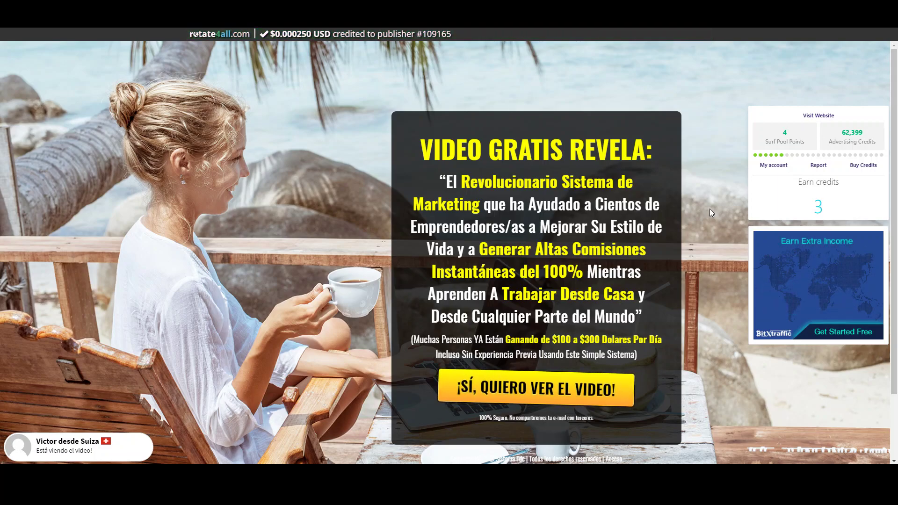
mouse_move(784, 136)
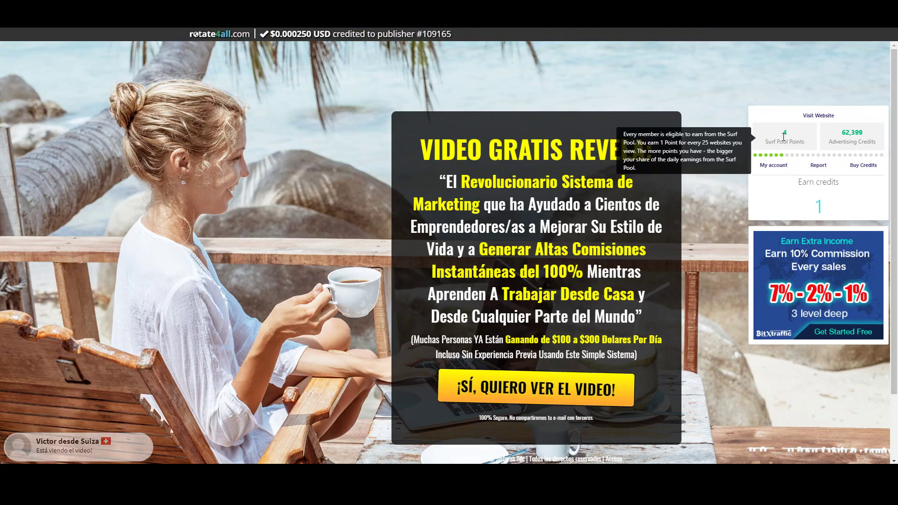
left_click(815, 210)
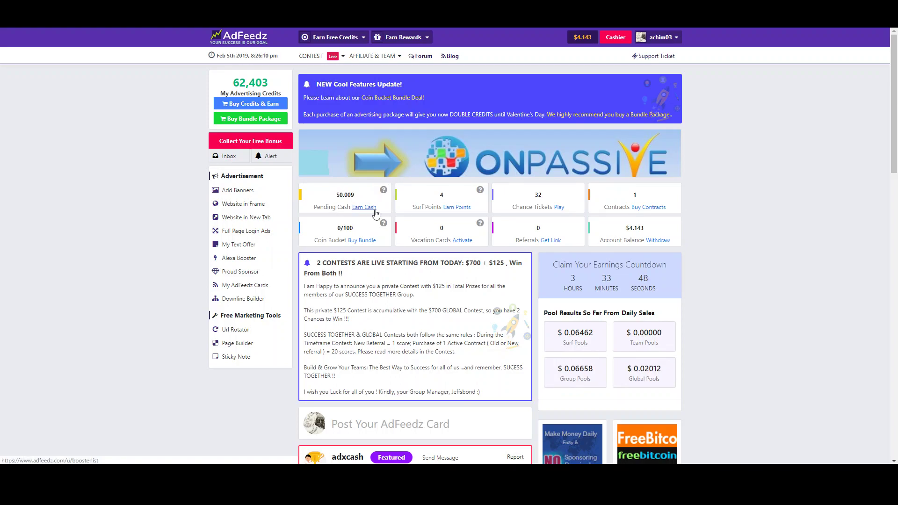
left_click(406, 37)
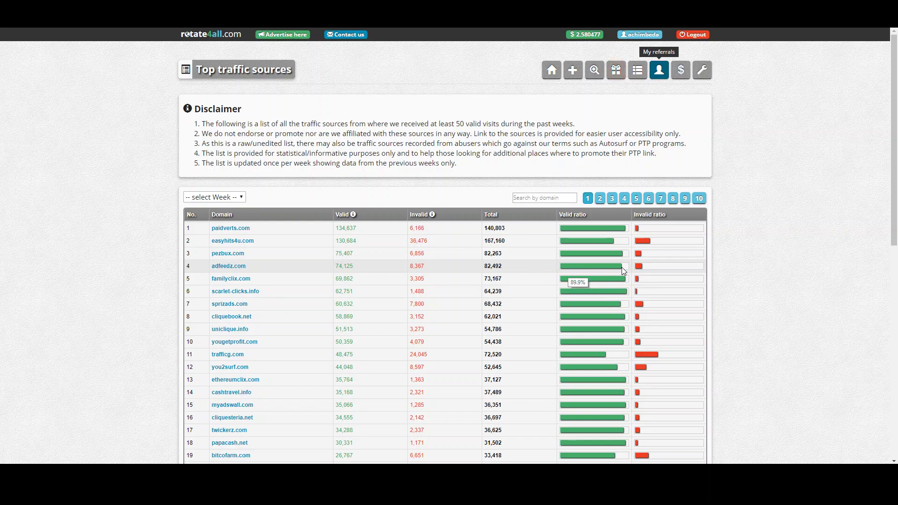
Step: View the rotate4all Statistics page from its toolbar icon
left_click(637, 70)
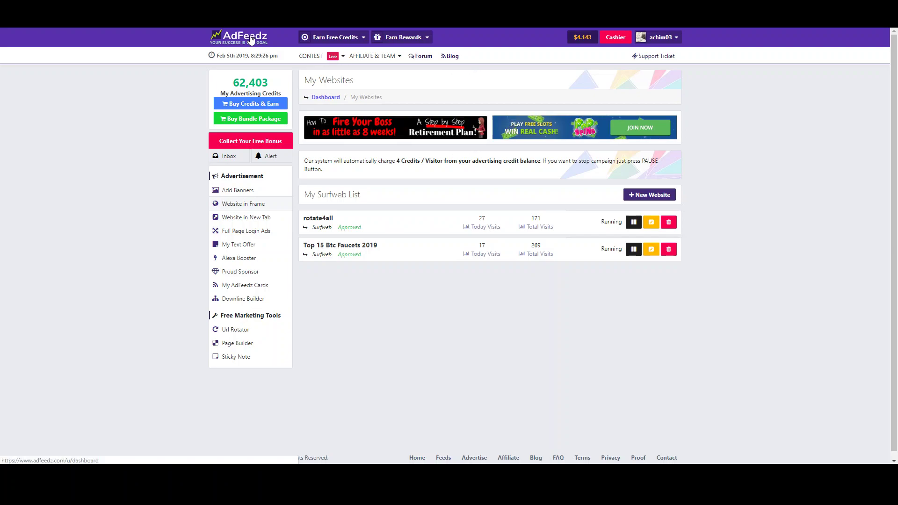
Step: Use the AdFeedz logo to reload the member dashboard
left_click(236, 36)
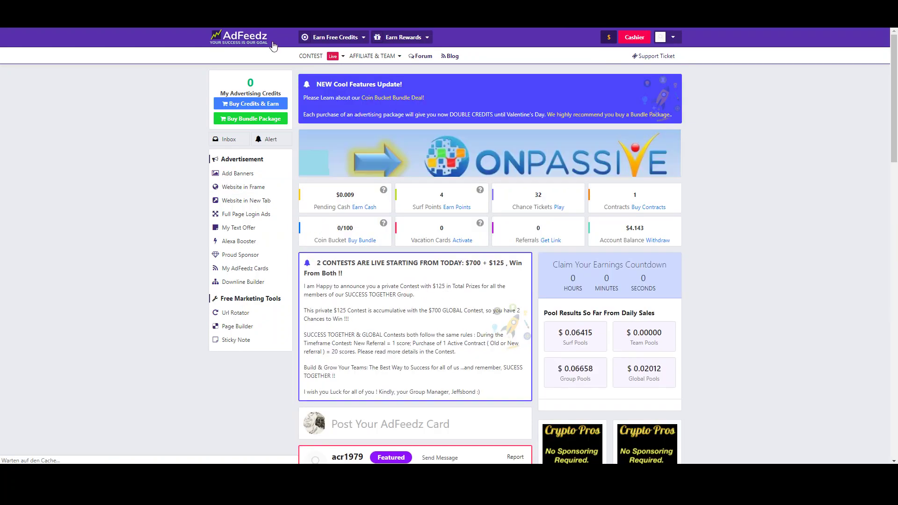